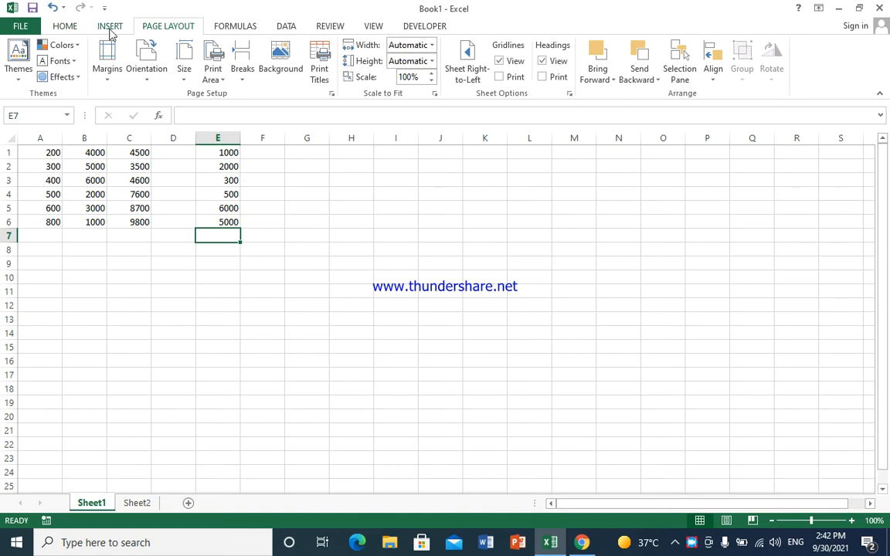
# Display the commands for working with formulas and the function library.
pyautogui.click(157, 28)
pyautogui.click(226, 25)
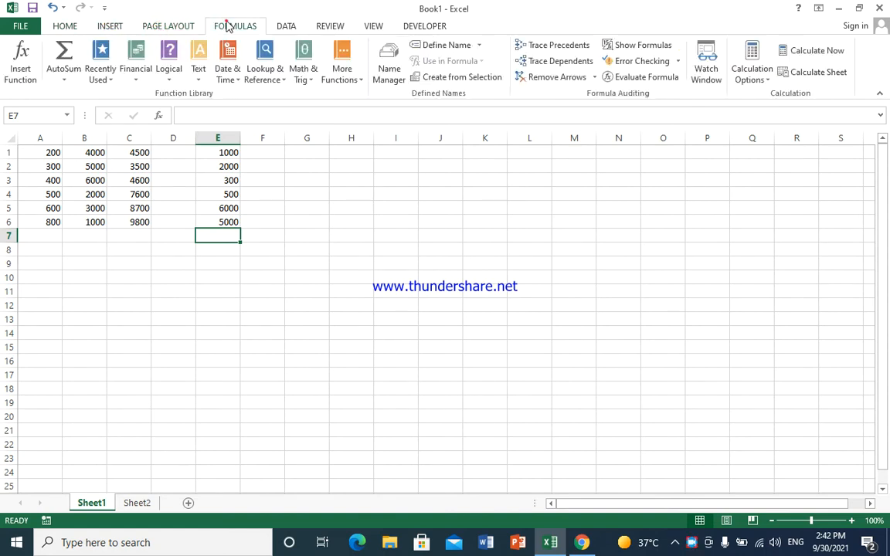
pyautogui.click(183, 23)
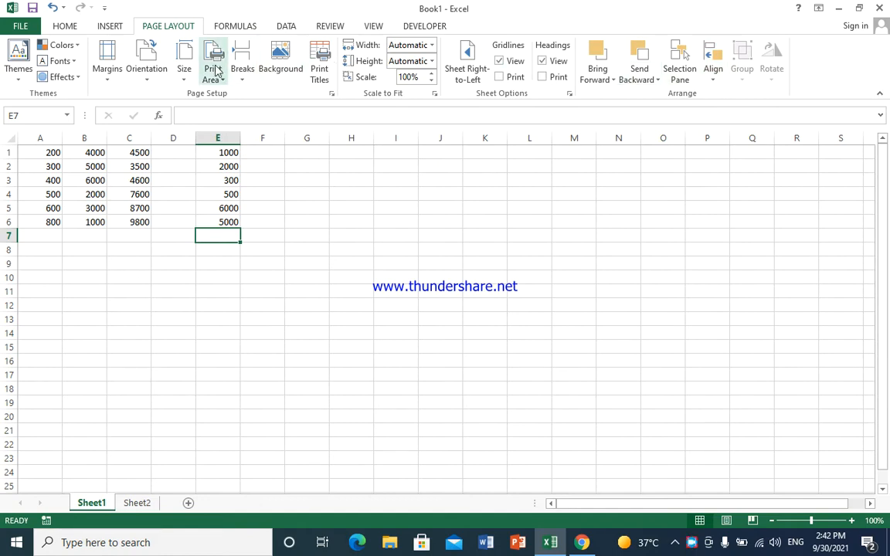
pyautogui.click(241, 28)
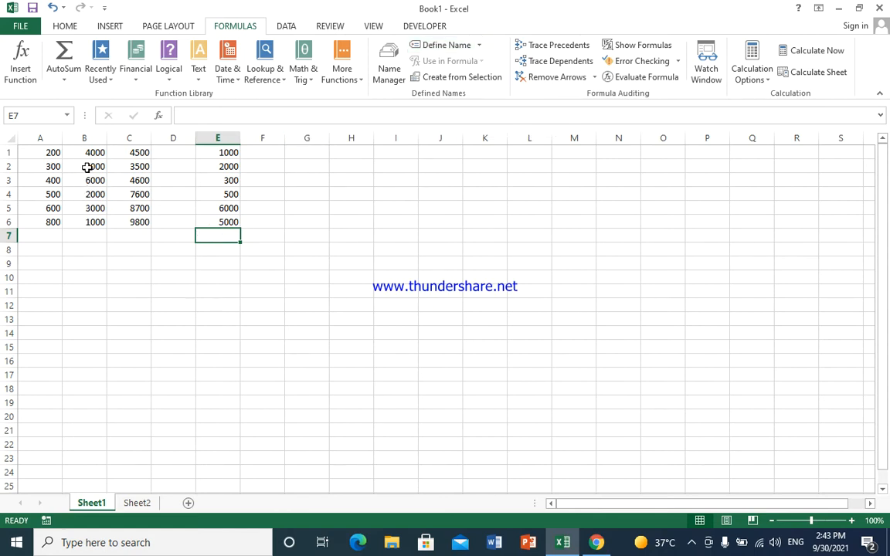
# Insert a SUM function in cell A7 that totals the range A1:A6.
pyautogui.click(137, 235)
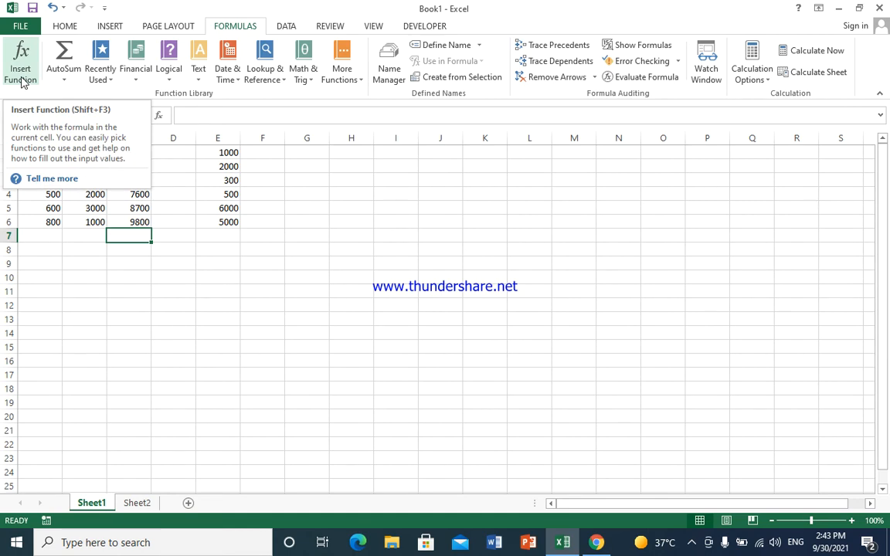
pyautogui.click(44, 234)
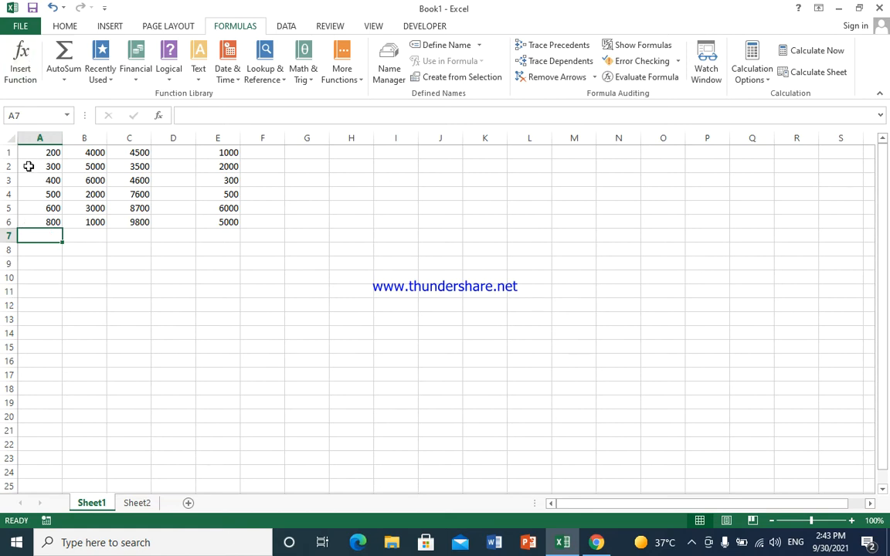
pyautogui.click(20, 70)
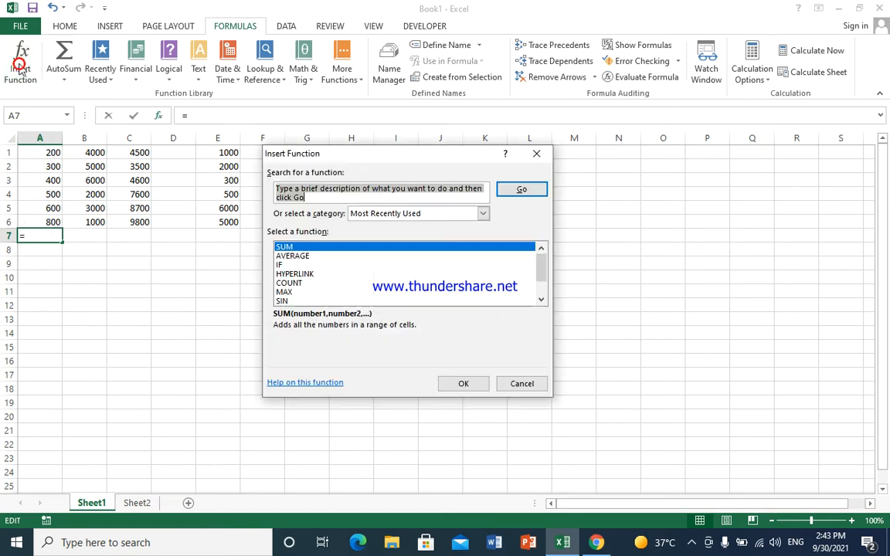
pyautogui.click(306, 257)
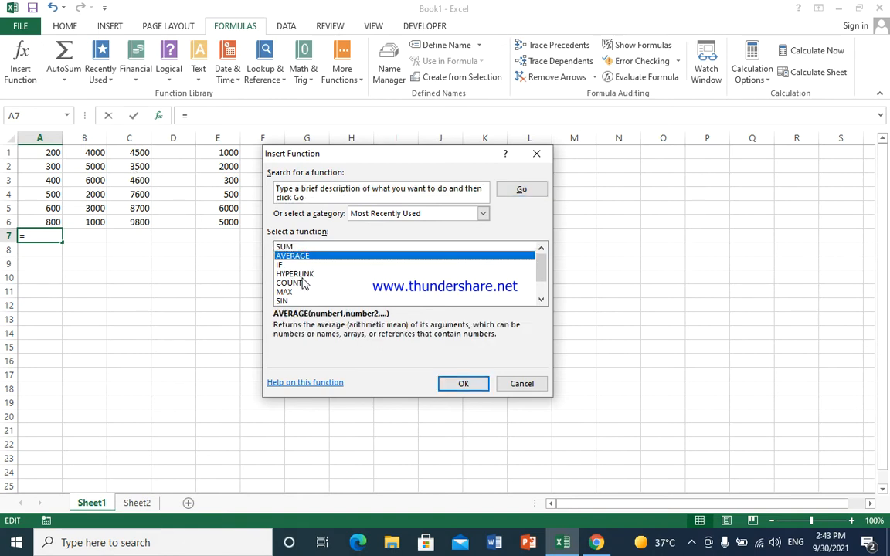
pyautogui.click(302, 277)
pyautogui.click(297, 283)
pyautogui.click(289, 292)
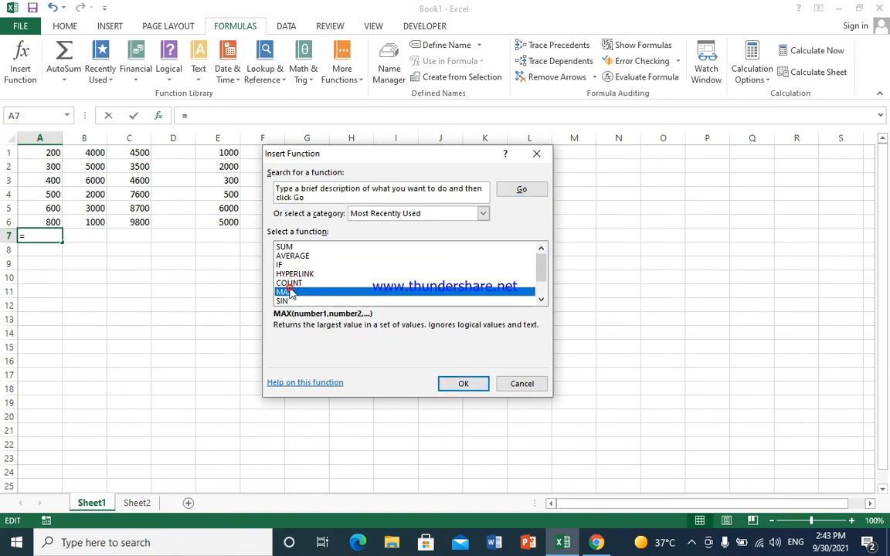
pyautogui.click(279, 264)
pyautogui.click(283, 247)
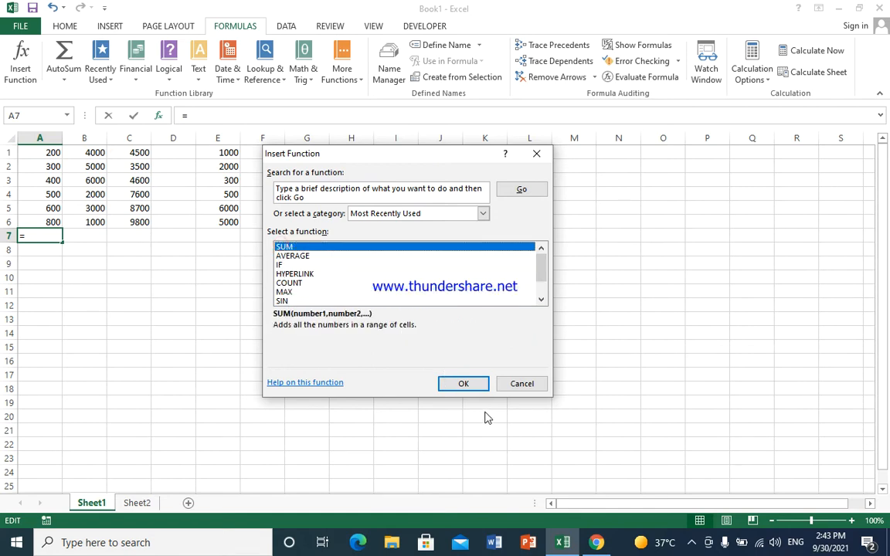
pyautogui.click(465, 384)
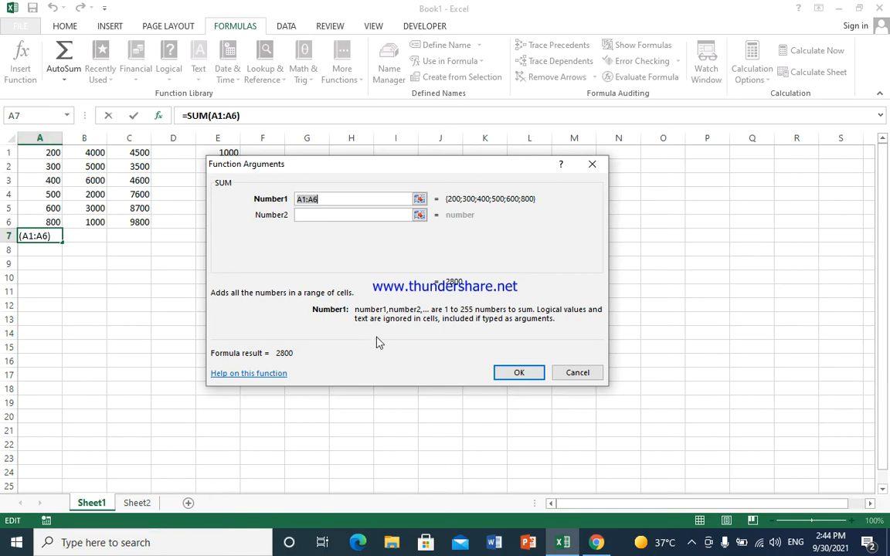
pyautogui.click(512, 373)
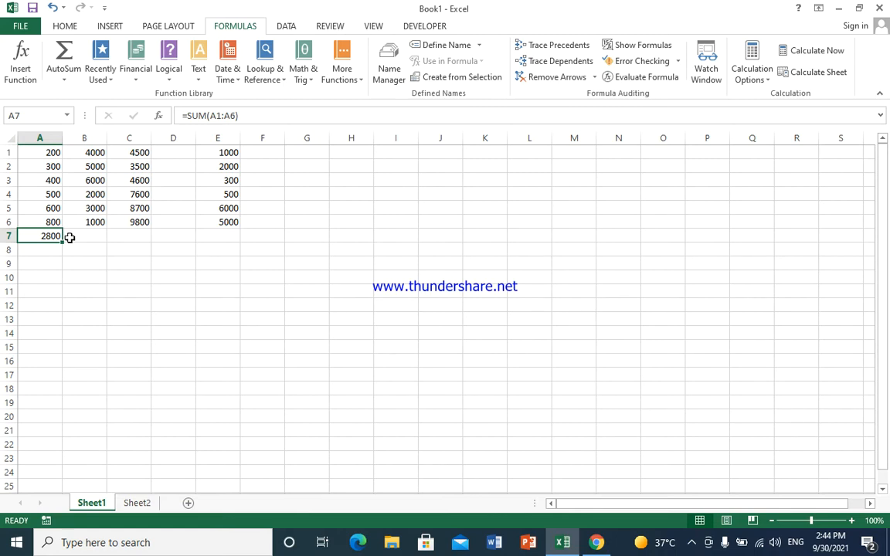
# Remove the SUM formula from cell A7, leaving the cell empty.
pyautogui.hotkey('ctrl', 'z')
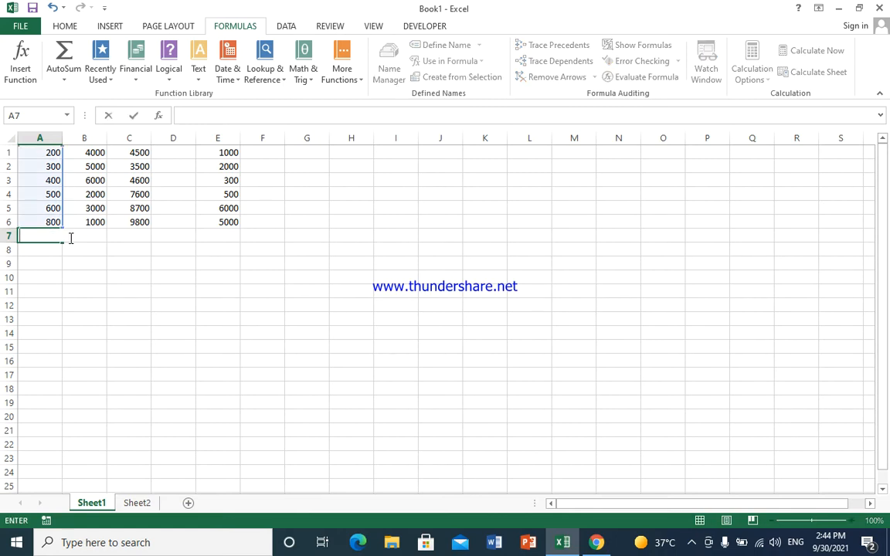
pyautogui.click(72, 248)
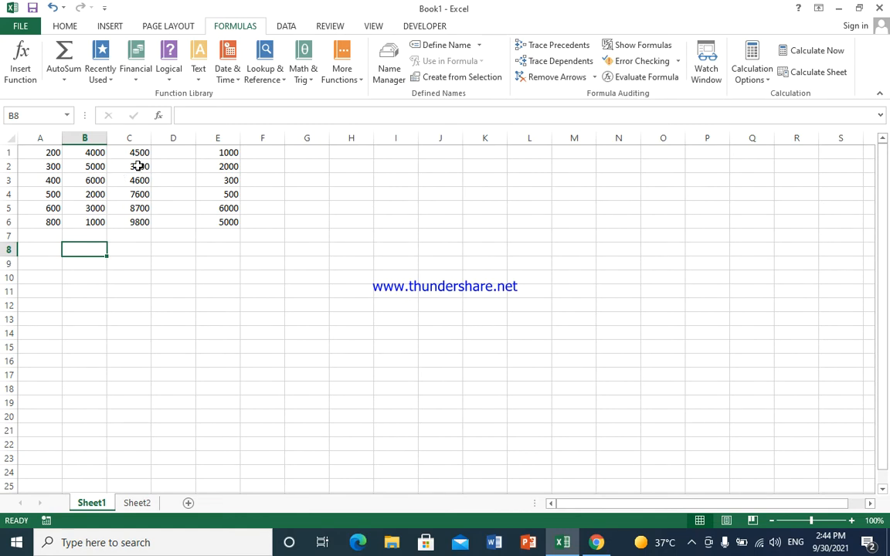
# Insert a SUM function in cell C7 with A1:A6, B1:B6 and C1:C6 as its three arguments.
pyautogui.click(135, 232)
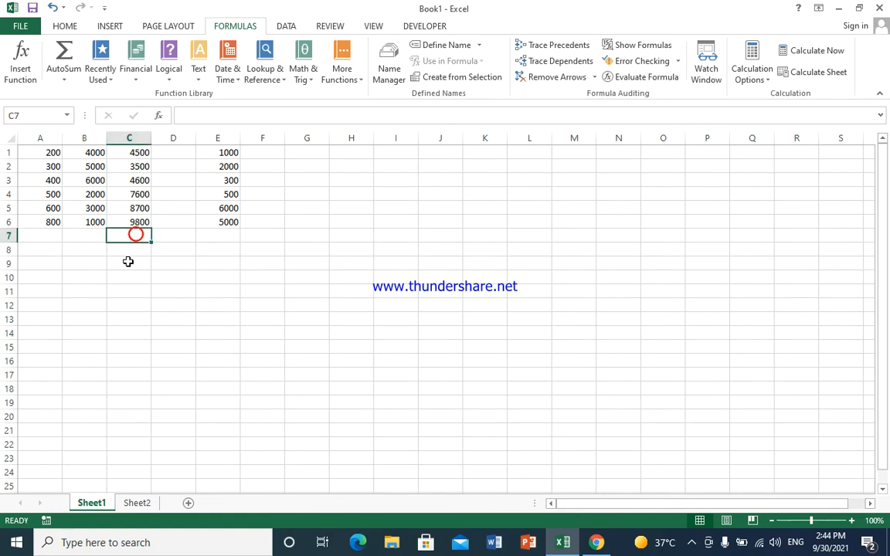
pyautogui.click(21, 61)
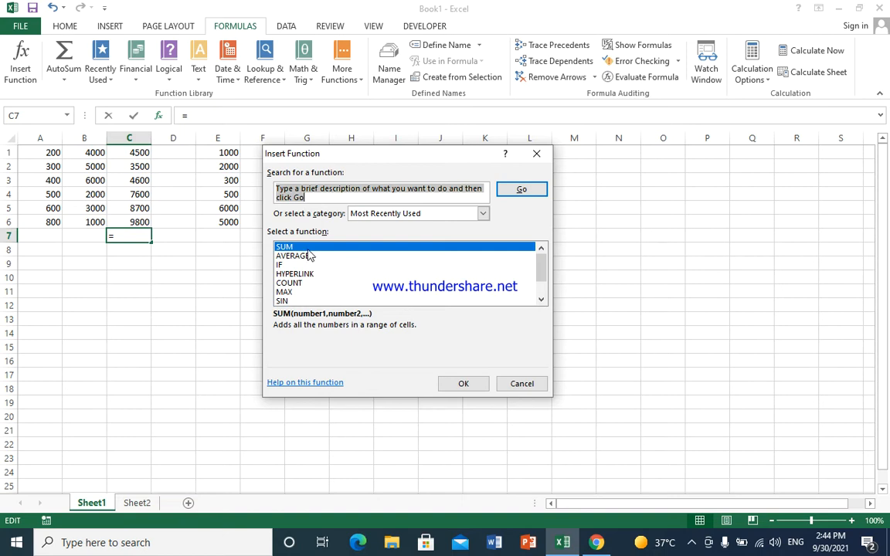
pyautogui.click(454, 388)
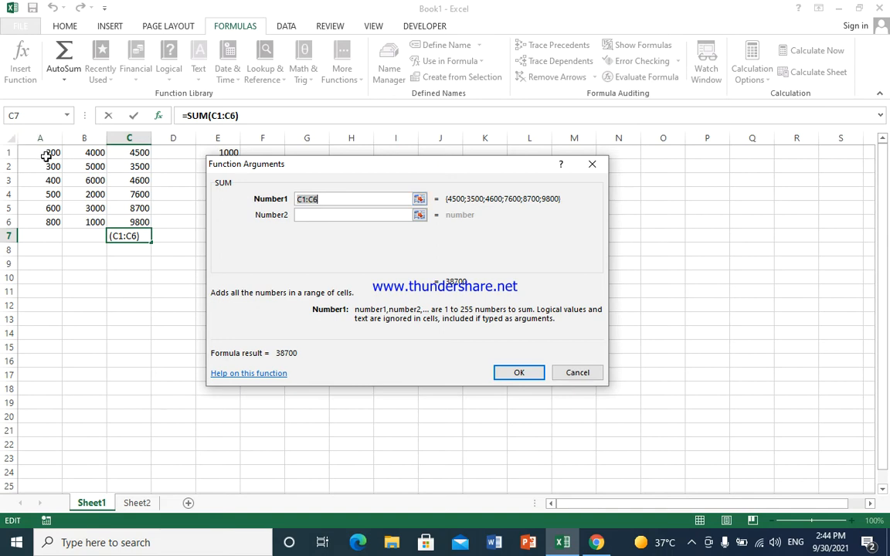
pyautogui.moveTo(46, 153); pyautogui.dragTo(51, 220)
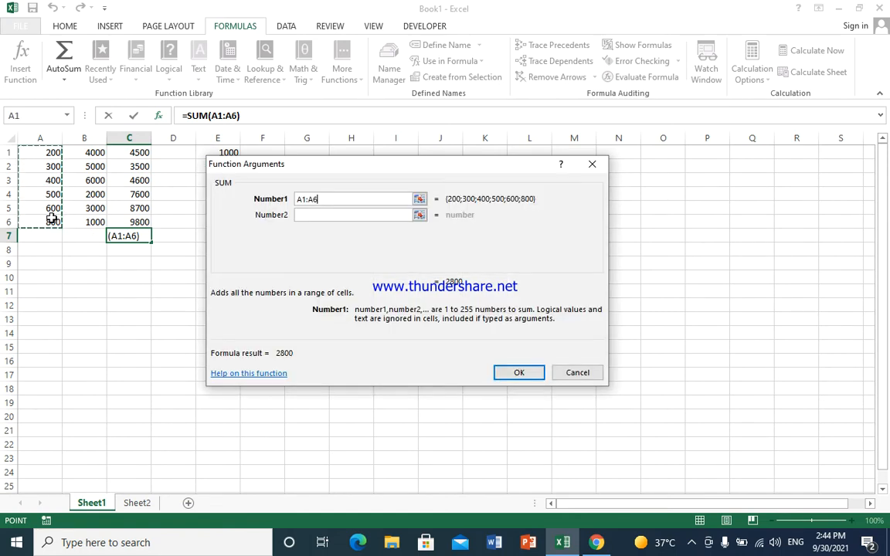
pyautogui.click(316, 214)
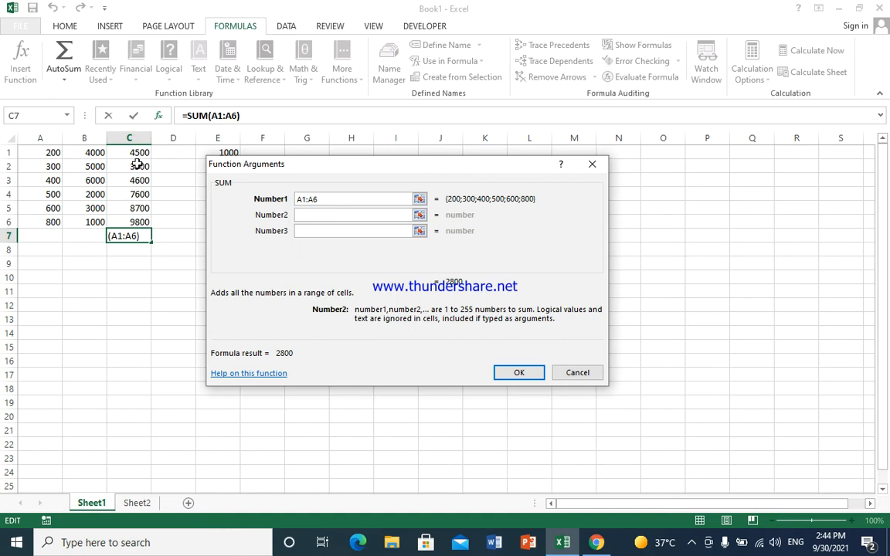
pyautogui.moveTo(81, 148); pyautogui.dragTo(89, 221)
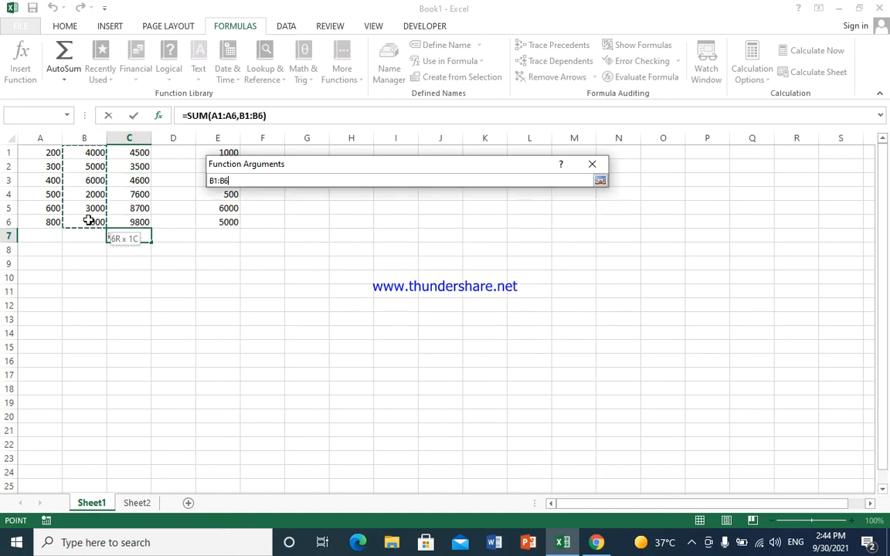
pyautogui.moveTo(89, 220); pyautogui.dragTo(89, 221)
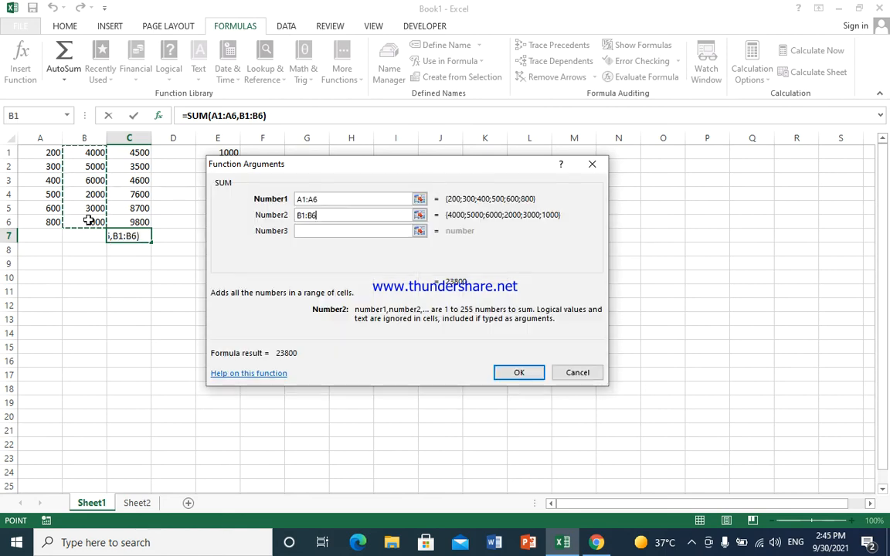
pyautogui.click(314, 229)
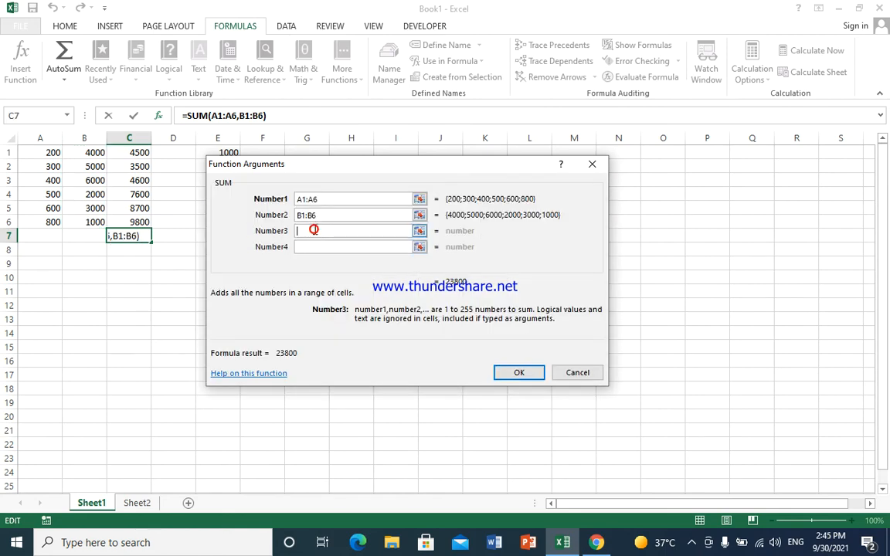
pyautogui.moveTo(128, 152); pyautogui.dragTo(136, 220)
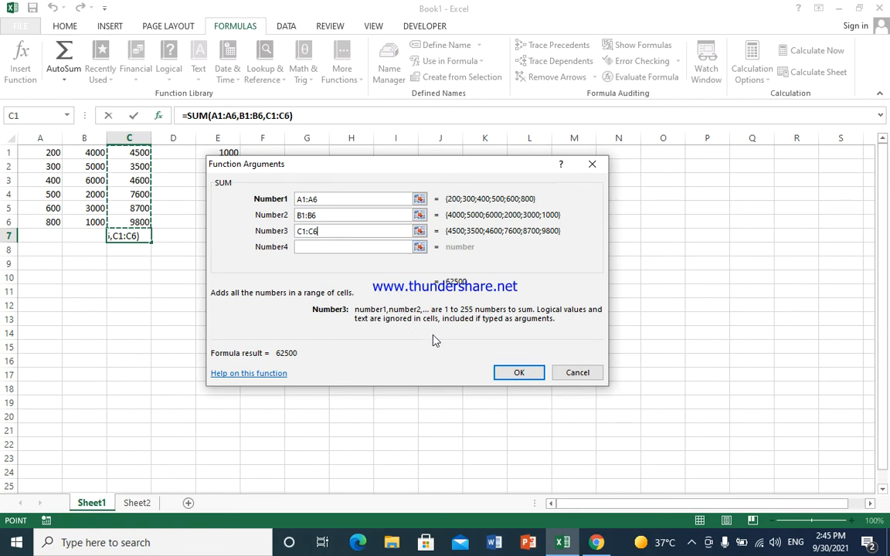
pyautogui.click(517, 373)
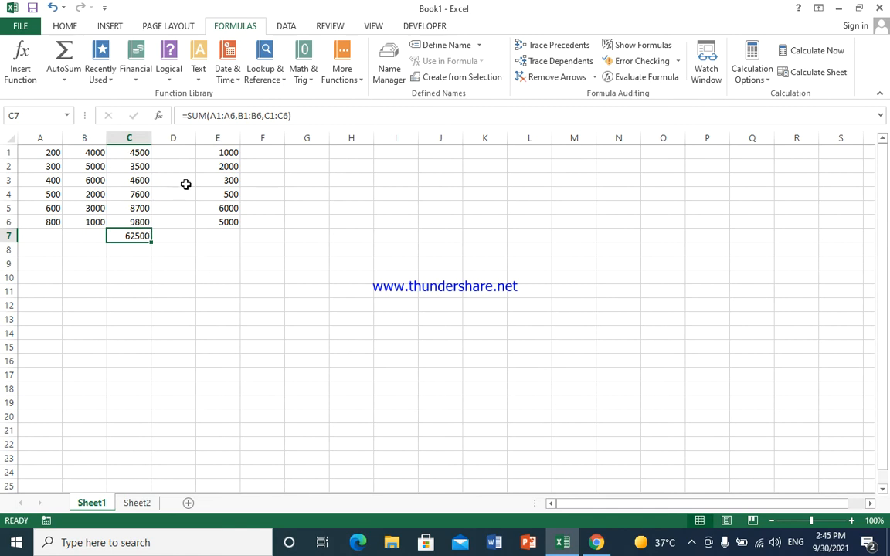
# Total the range E1:E6 in cell E7 with the AutoSum Sum function.
pyautogui.moveTo(230, 155); pyautogui.dragTo(230, 164)
pyautogui.click(228, 237)
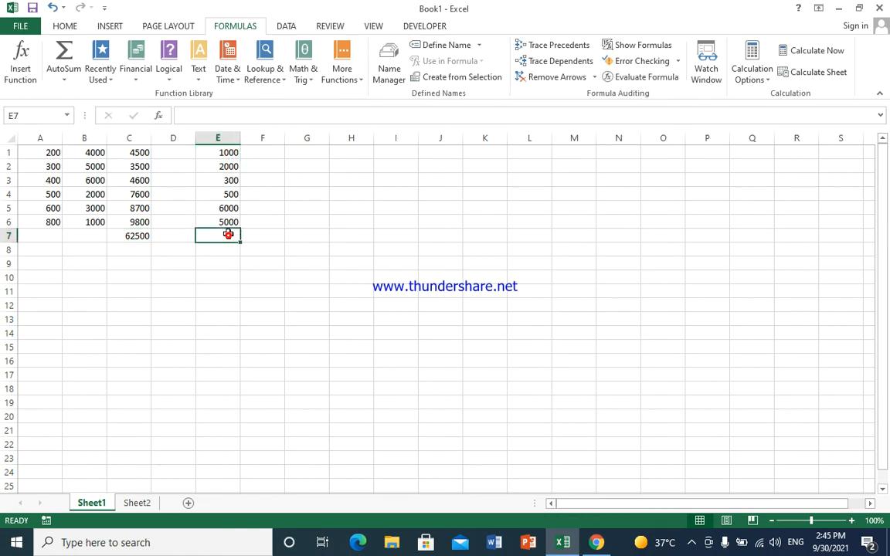
pyautogui.click(60, 77)
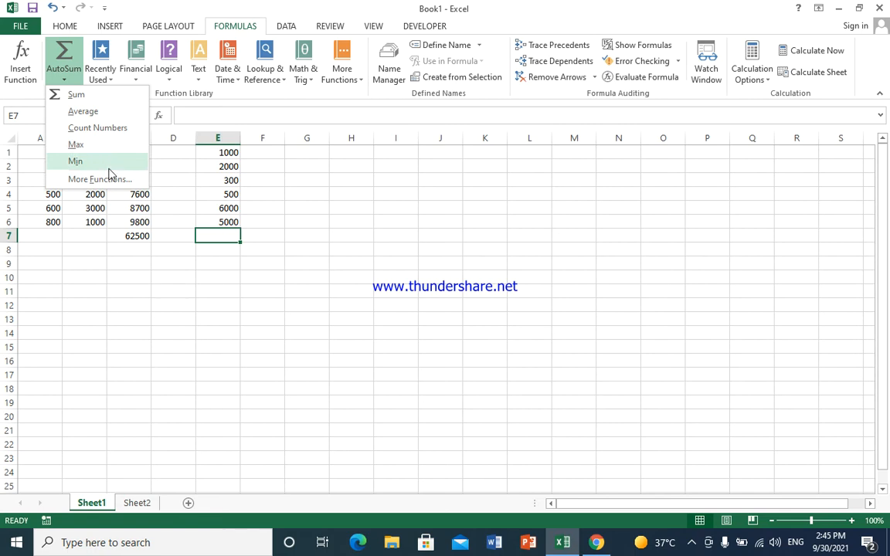
pyautogui.click(96, 101)
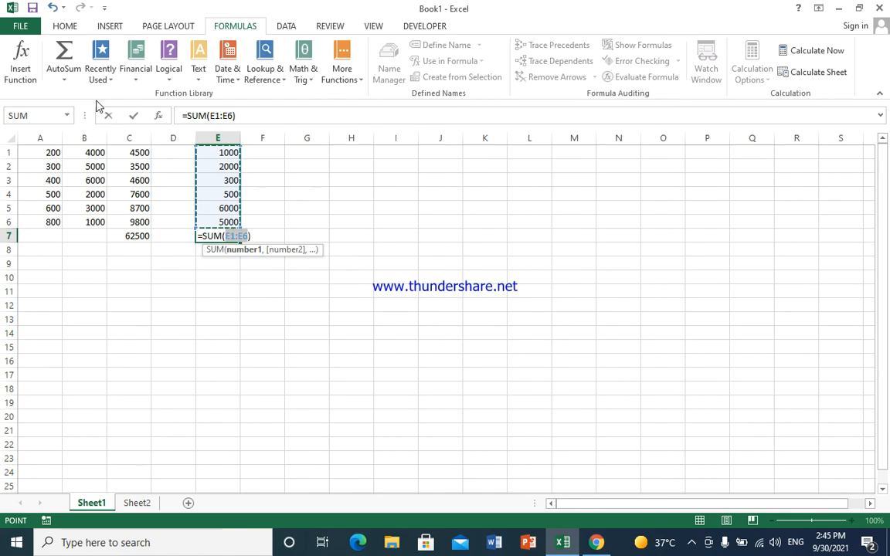
pyautogui.press('Return')
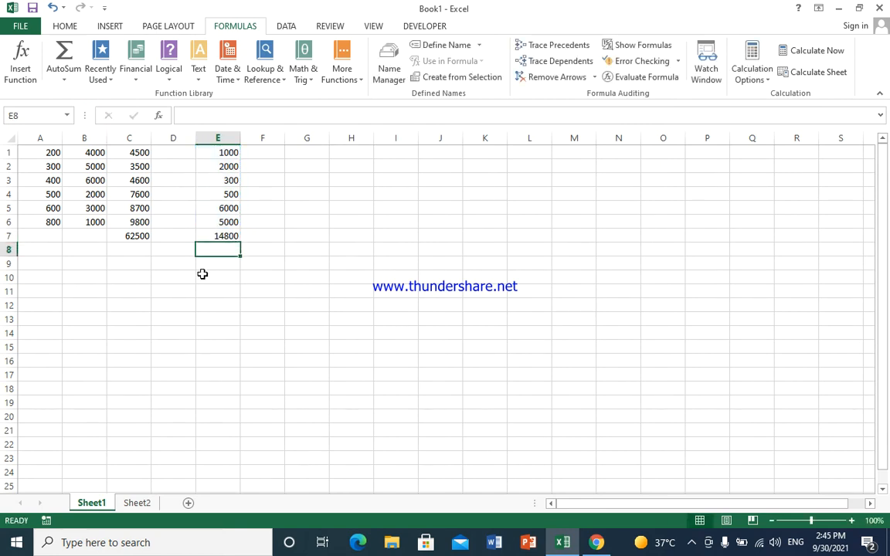
# Replace the total in cell E7 with the AutoSum Average of E1:E6.
pyautogui.click(211, 235)
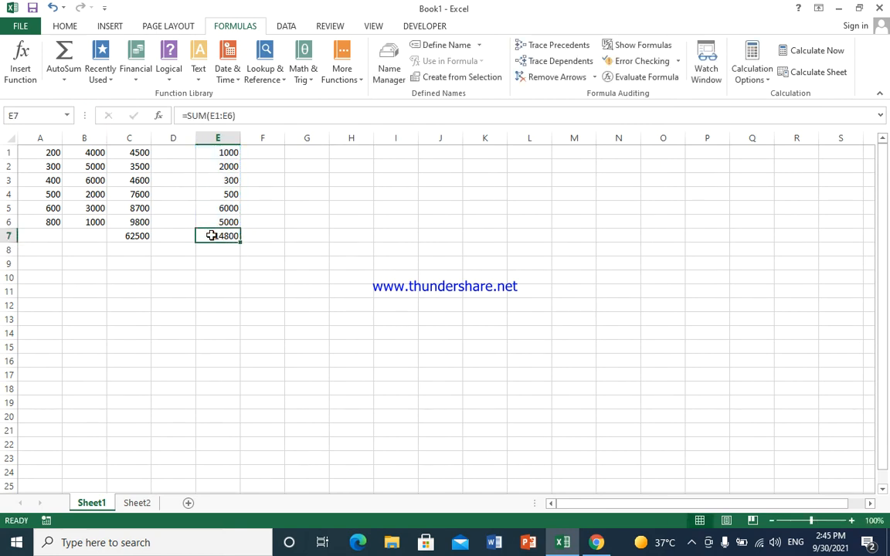
pyautogui.press('Delete')
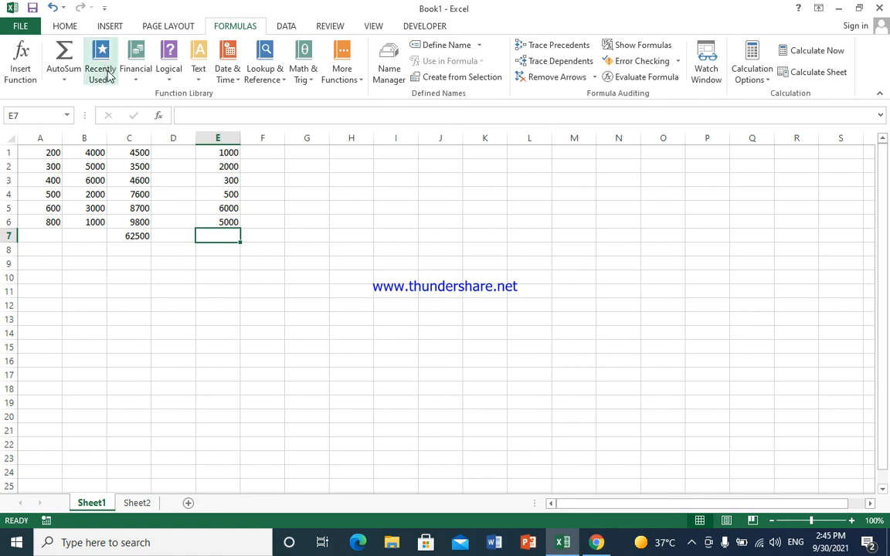
pyautogui.click(68, 80)
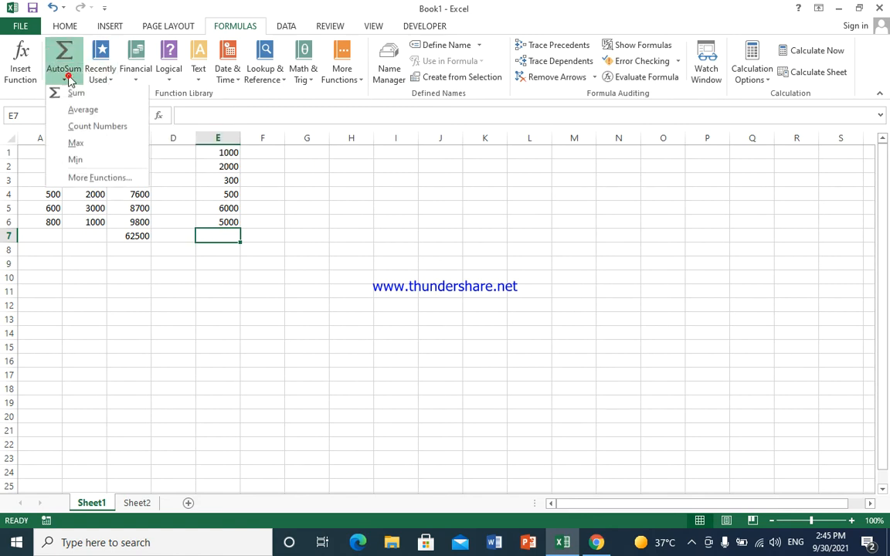
pyautogui.click(85, 112)
pyautogui.press('Return')
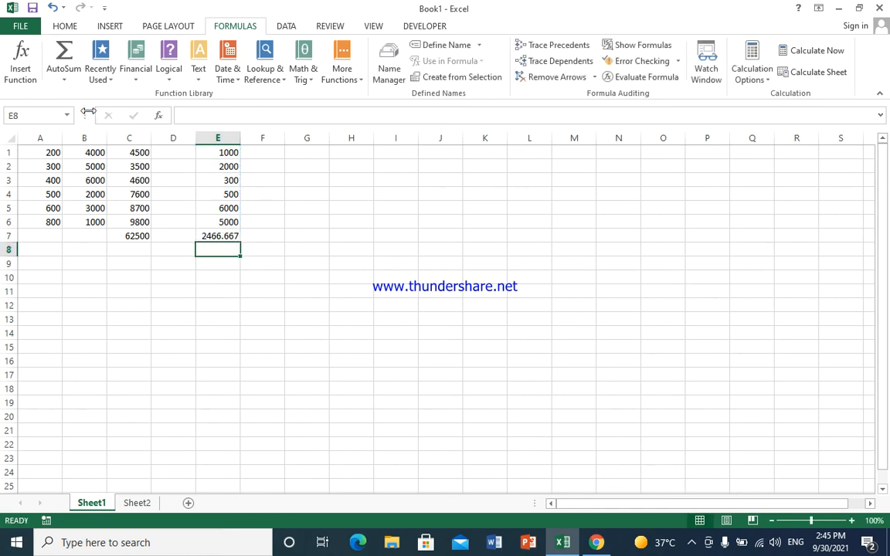
# Replace the average in cell E7 with the AutoSum Count Numbers function for E1:E6.
pyautogui.press('Up')
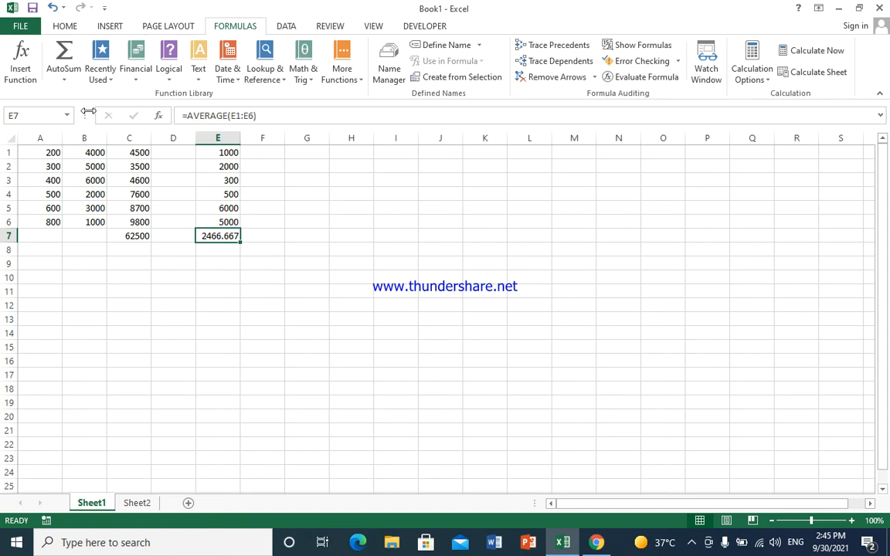
pyautogui.press('Delete')
pyautogui.click(69, 78)
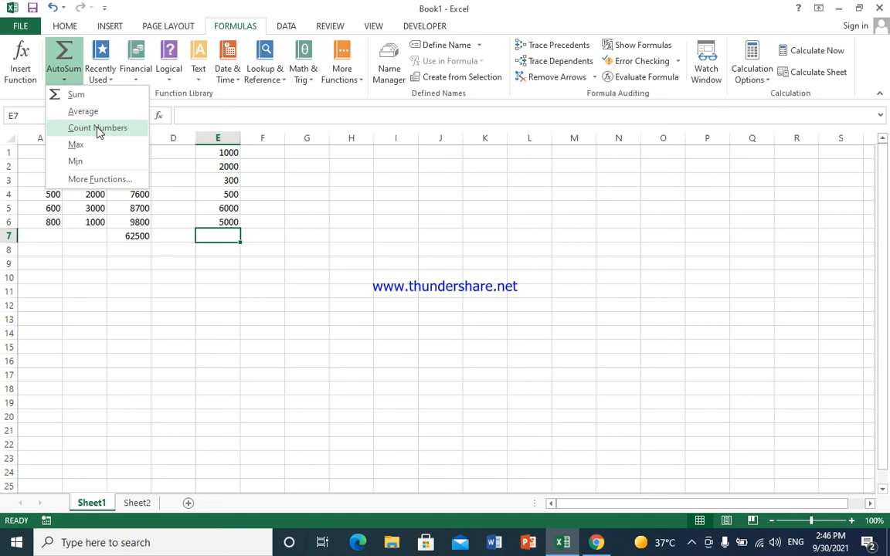
pyautogui.click(97, 128)
pyautogui.press('Return')
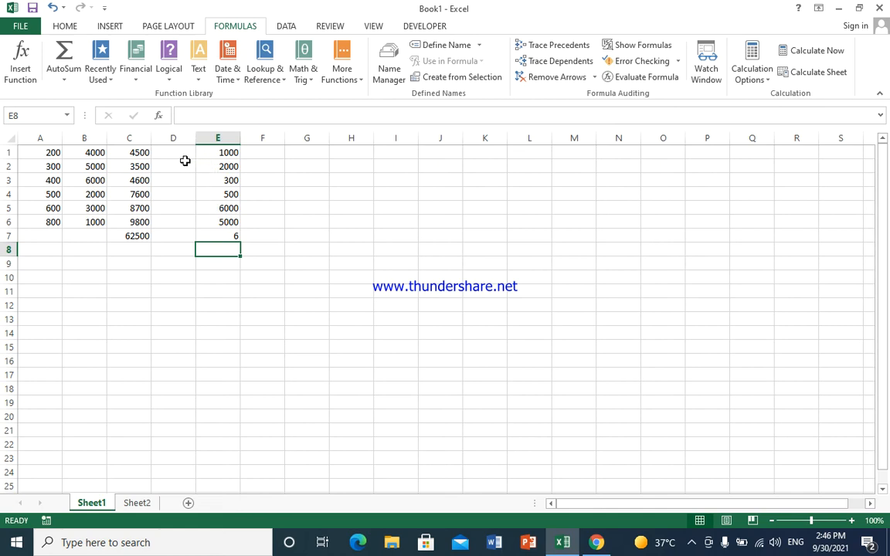
# Clear the count formula from cell E7.
pyautogui.click(217, 235)
pyautogui.press('Delete')
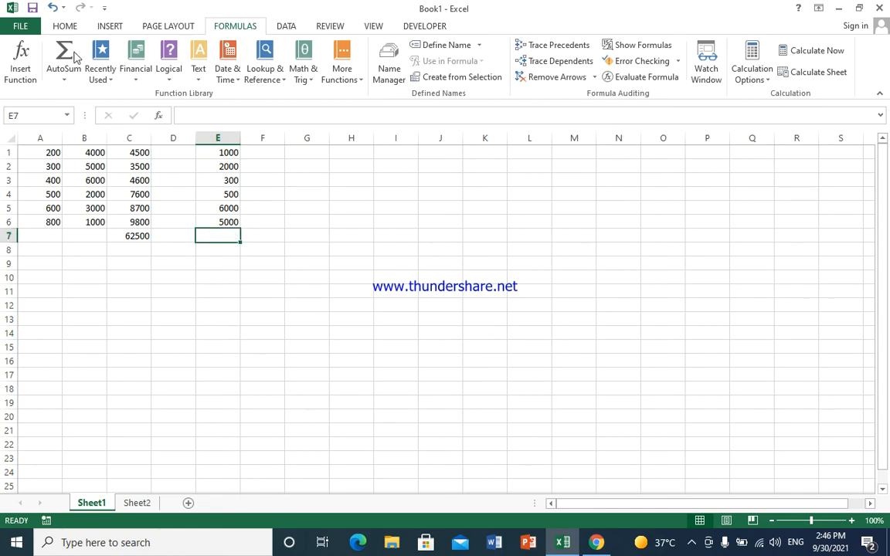
# Calculate the maximum of the range E1:E6 in cell E7 with the AutoSum Max function.
pyautogui.click(68, 75)
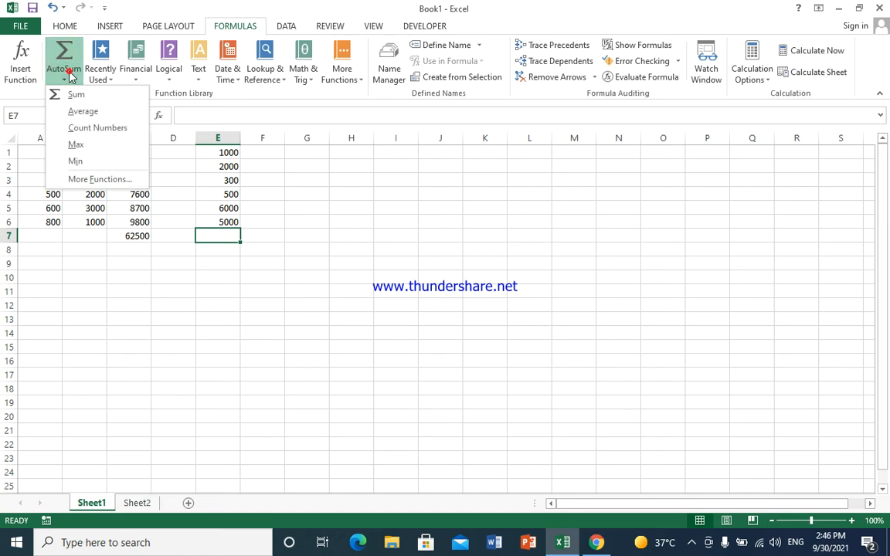
pyautogui.click(76, 144)
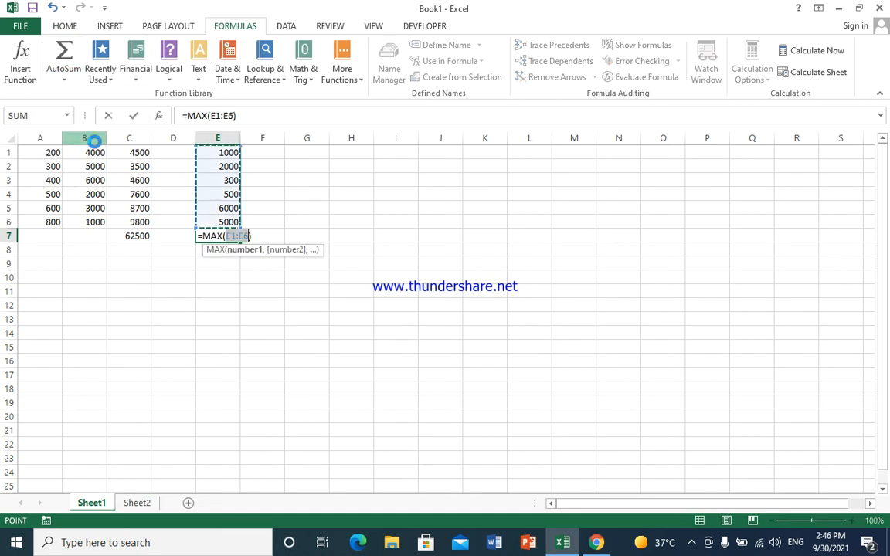
pyautogui.press('Return')
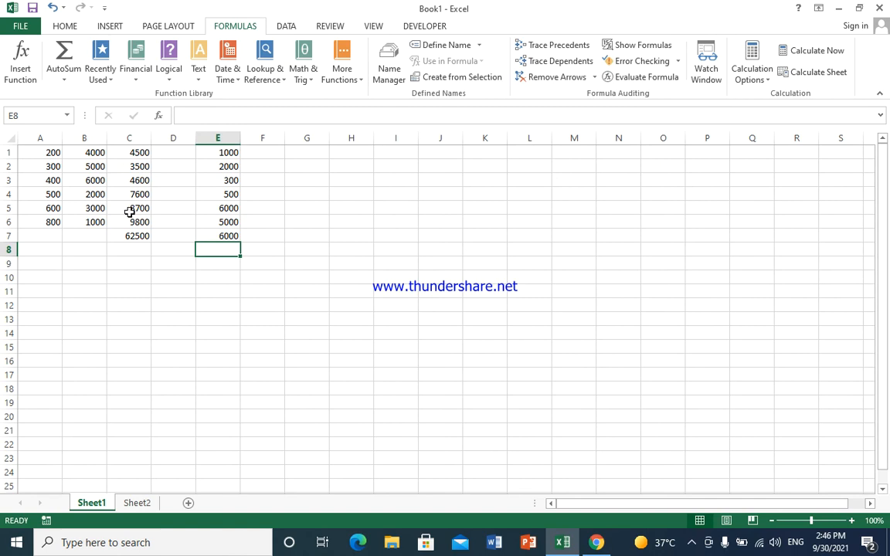
# Replace the maximum in cell E7 with the AutoSum Min of E1:E6.
pyautogui.click(204, 234)
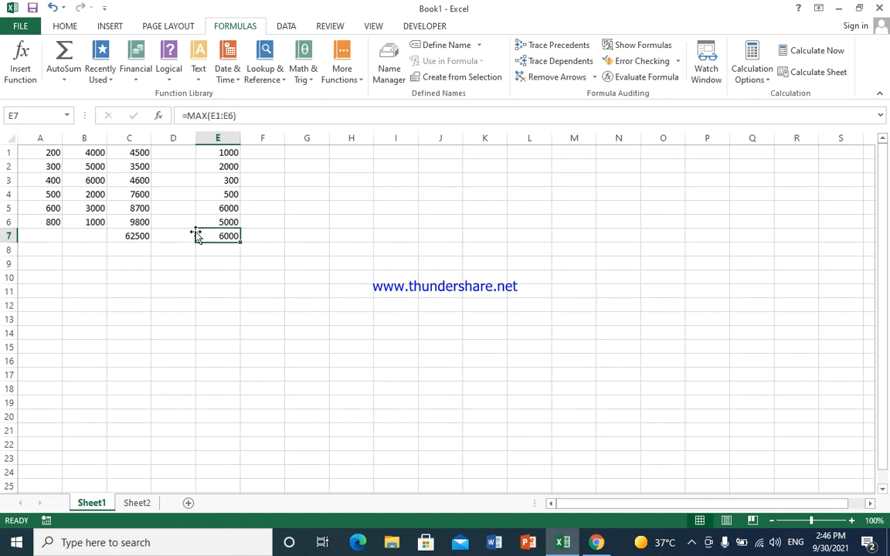
pyautogui.press('Delete')
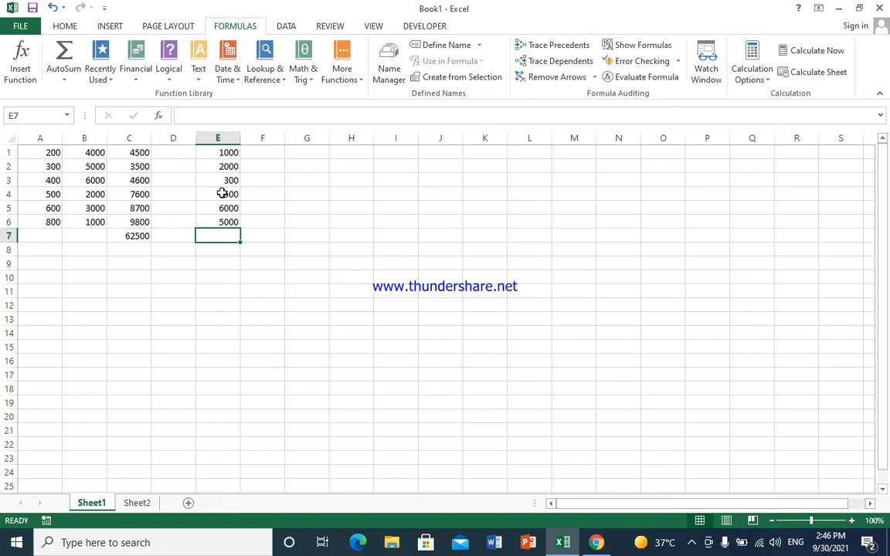
pyautogui.click(75, 75)
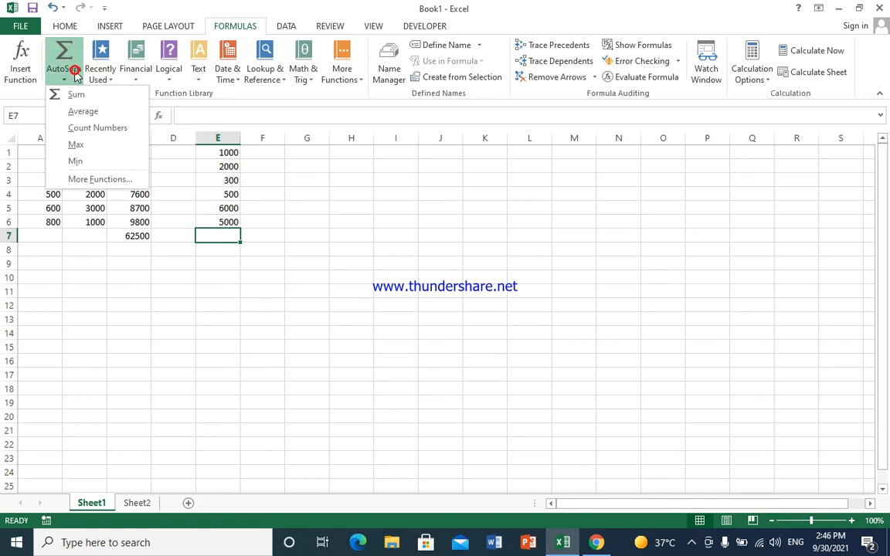
pyautogui.click(94, 162)
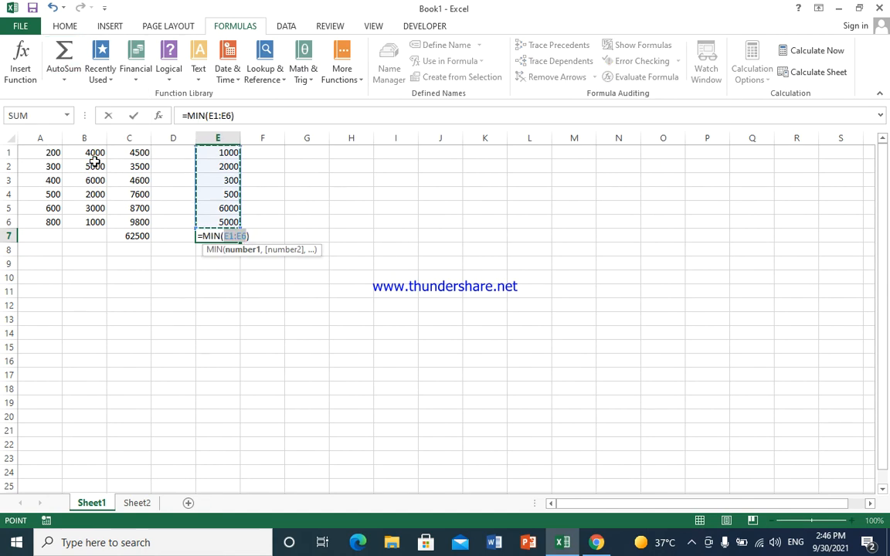
pyautogui.press('Return')
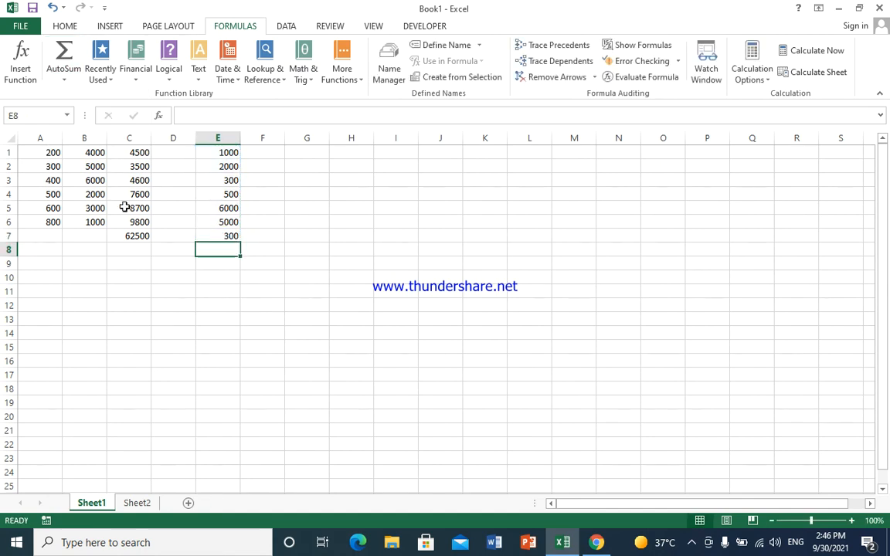
# Clear the minimum formula from cell E7 and look over the available AutoSum functions.
pyautogui.click(204, 236)
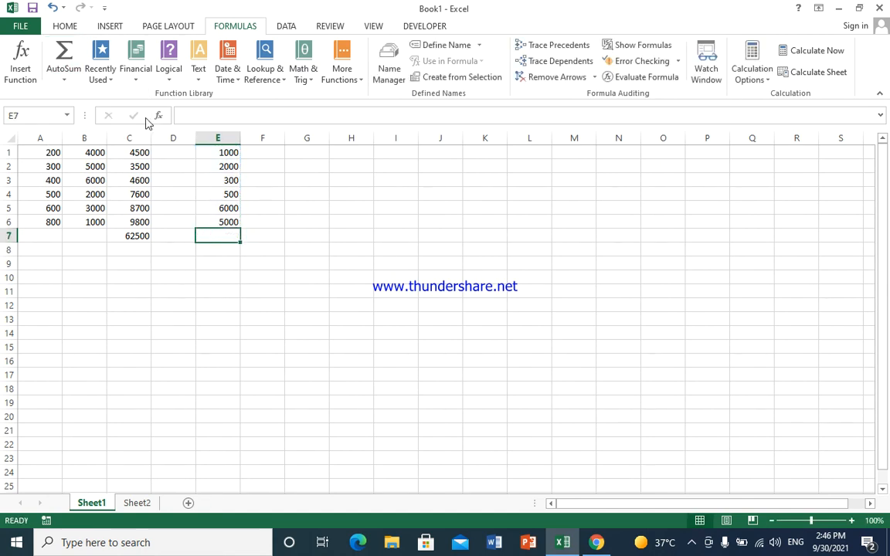
pyautogui.click(61, 75)
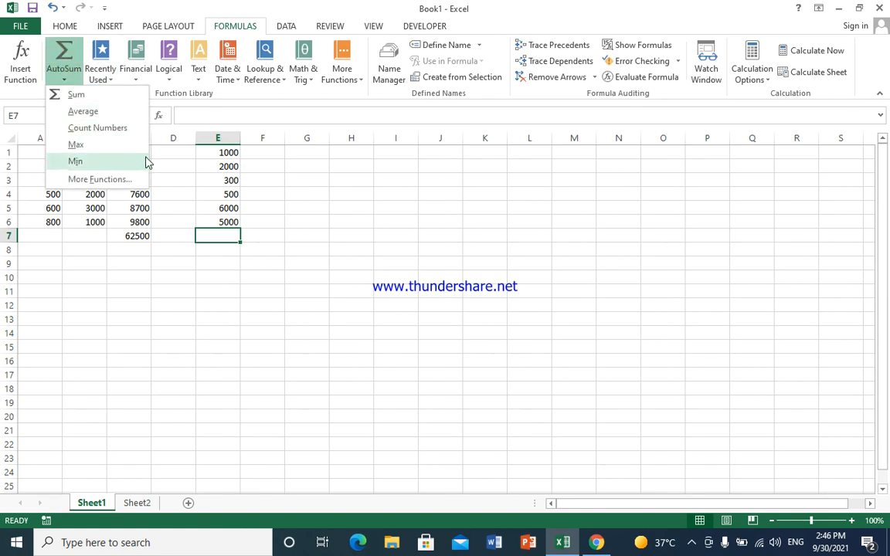
pyautogui.click(301, 208)
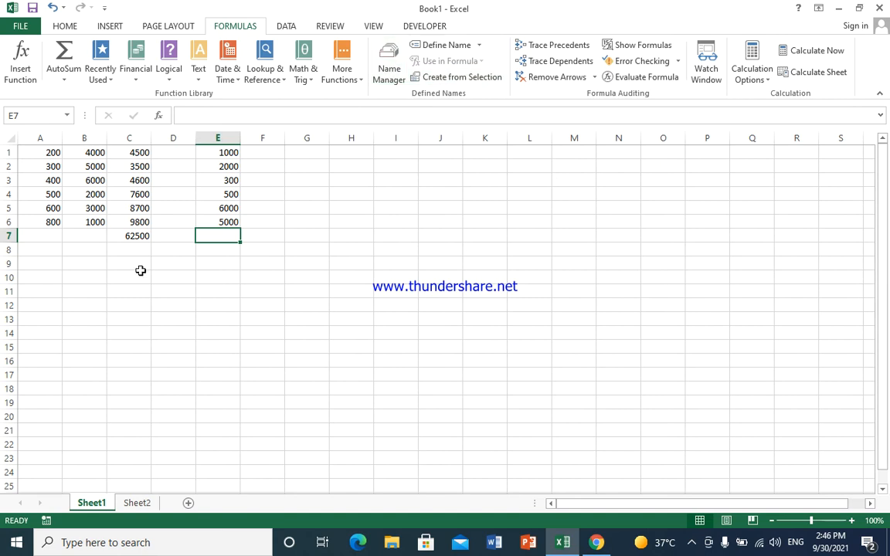
# Check the cell references of the total in C7 and the empty cells L12, O15 and E18.
pyautogui.click(143, 236)
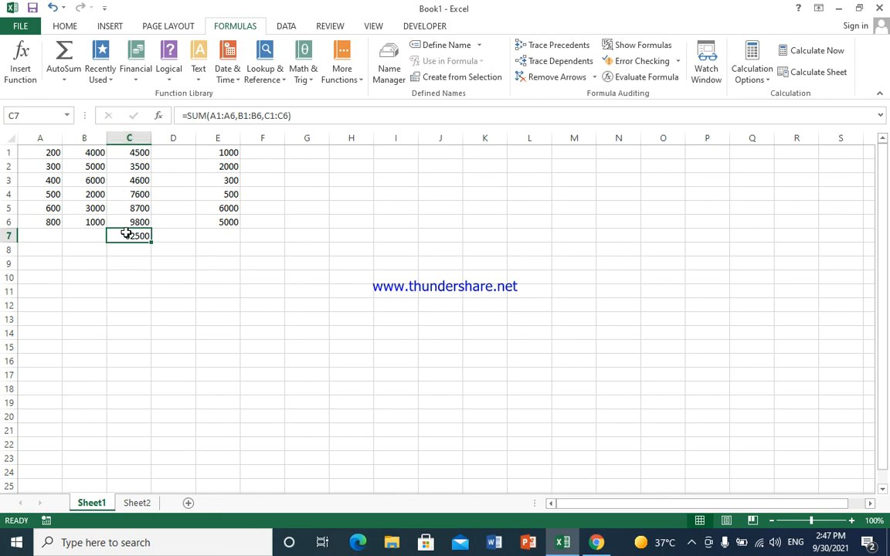
pyautogui.click(525, 306)
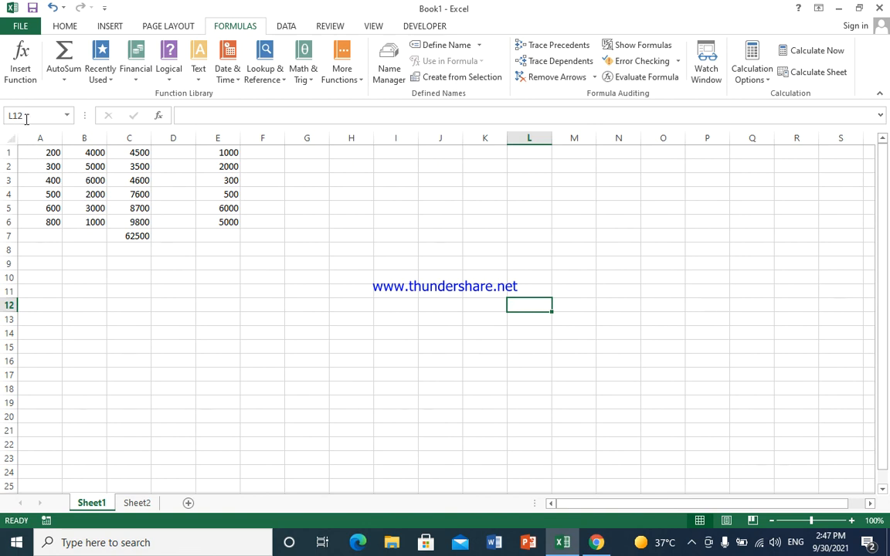
pyautogui.click(677, 349)
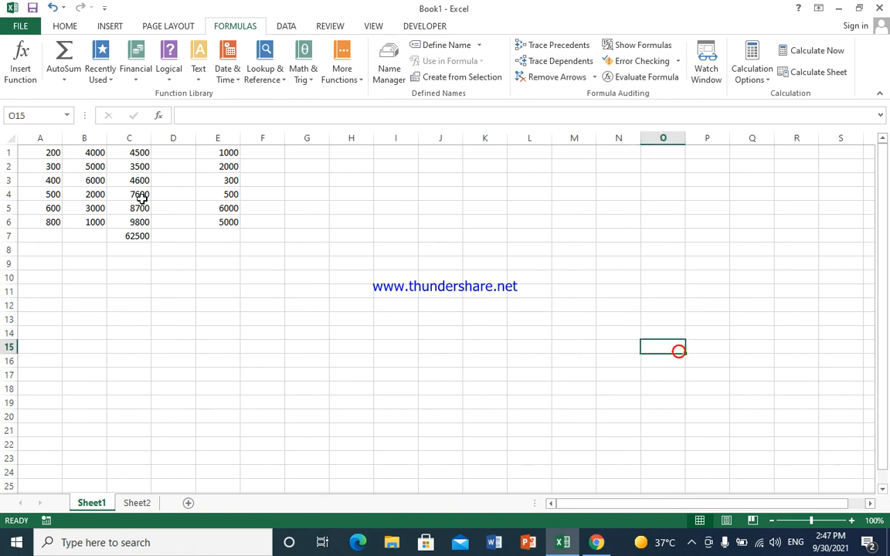
pyautogui.click(205, 391)
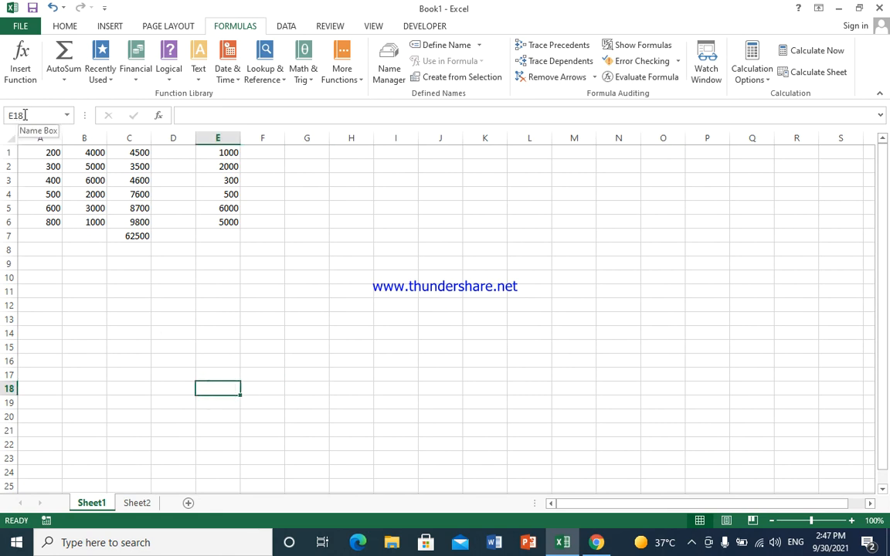
# Define the name total with Workbook scope for cell C7 and check it as the cell's reference.
pyautogui.click(132, 236)
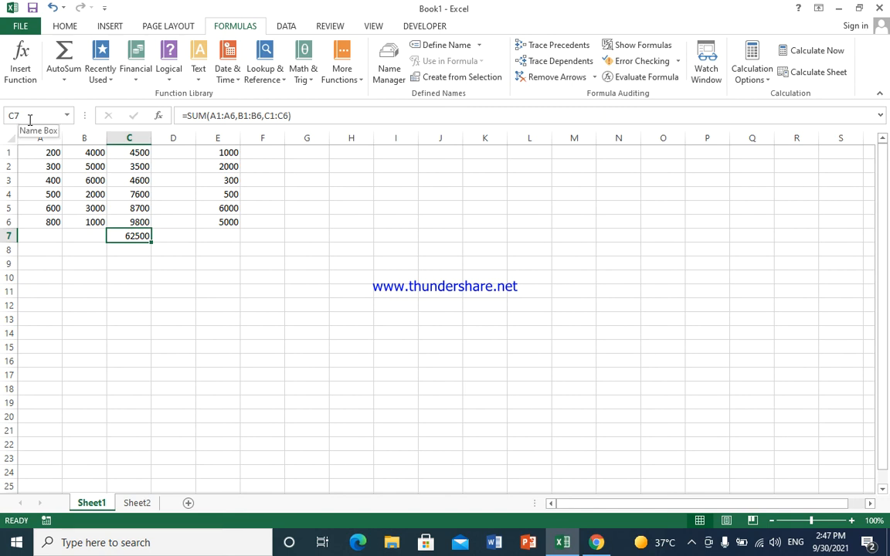
pyautogui.click(448, 45)
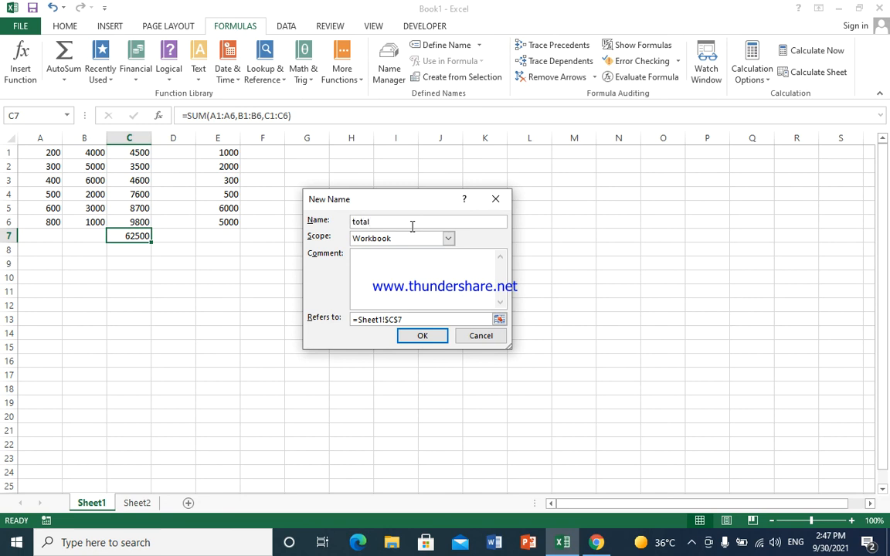
pyautogui.click(419, 335)
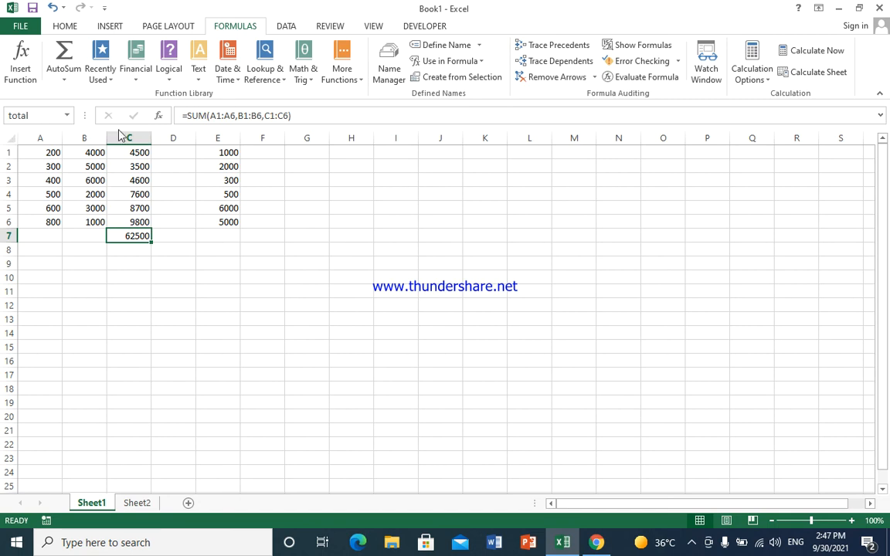
pyautogui.click(46, 118)
pyautogui.click(46, 119)
# Delete the defined name total in the Name Manager and reselect cell C7 to check its reference.
pyautogui.click(392, 87)
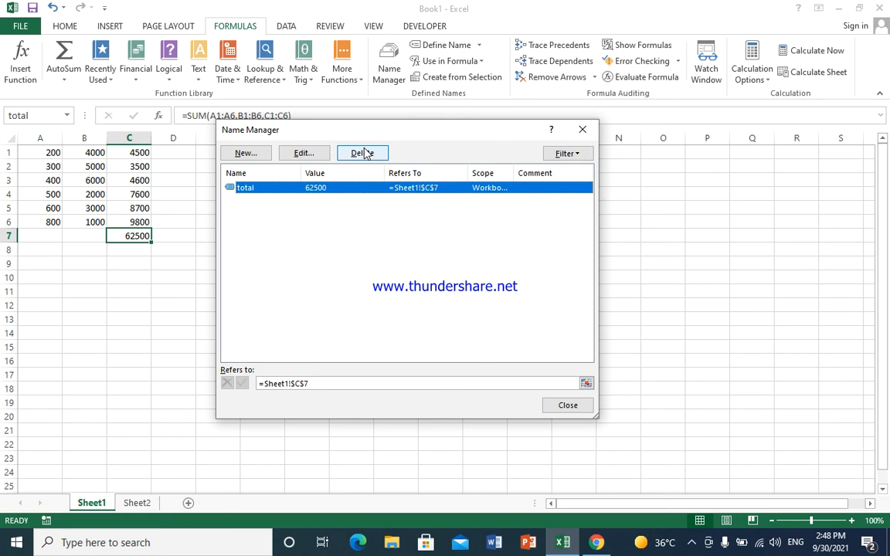
pyautogui.click(363, 153)
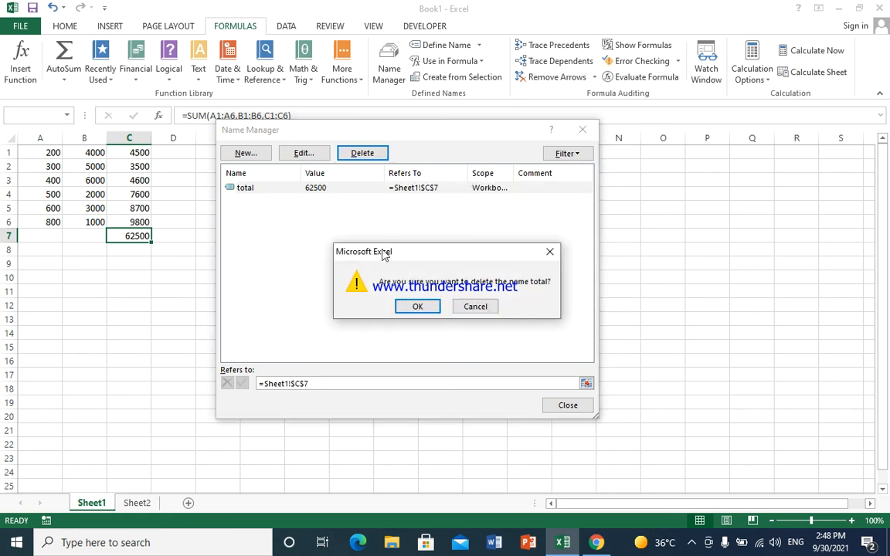
pyautogui.click(418, 308)
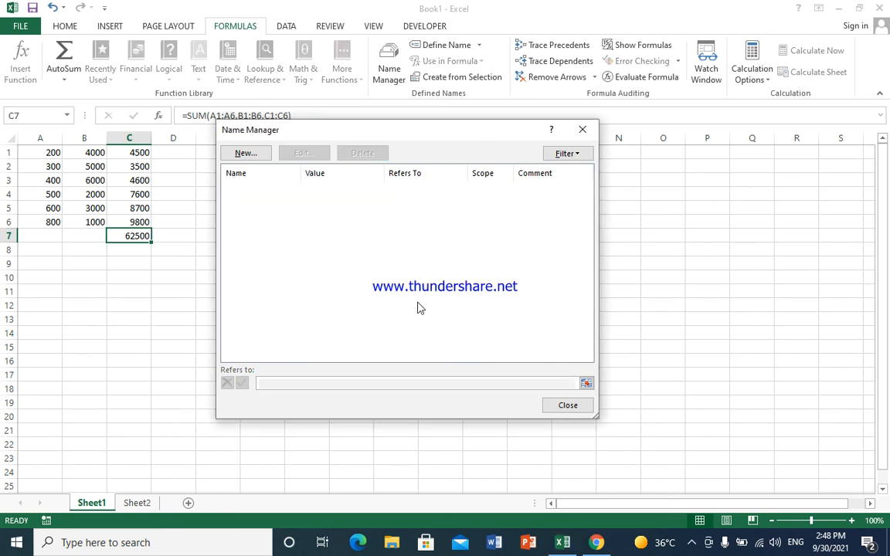
pyautogui.click(562, 404)
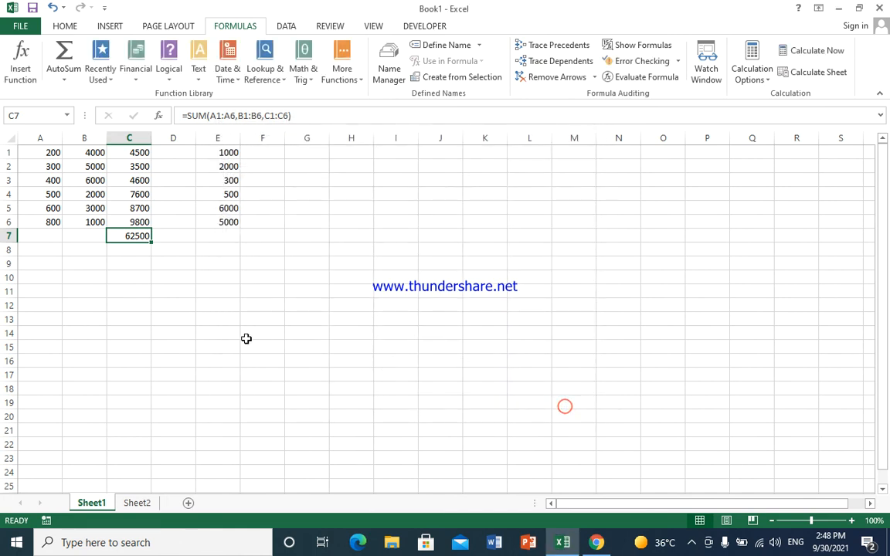
pyautogui.click(133, 308)
pyautogui.click(130, 234)
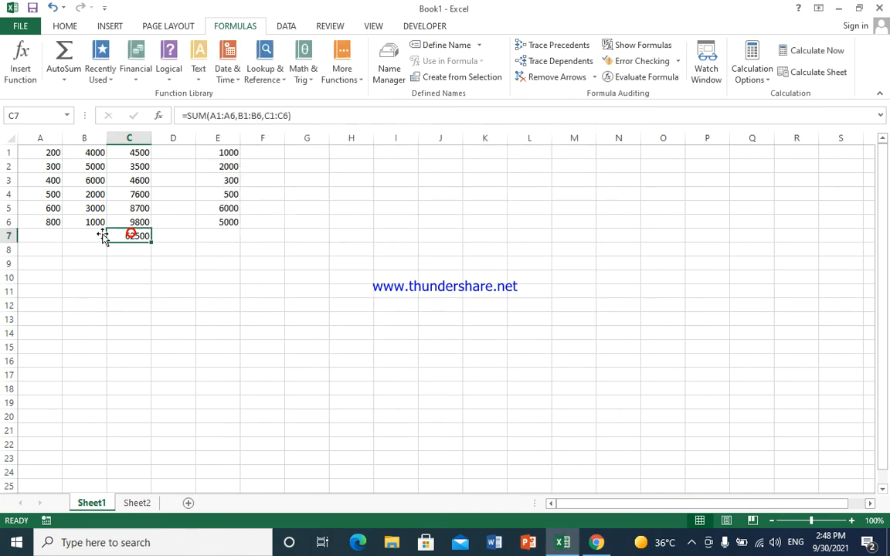